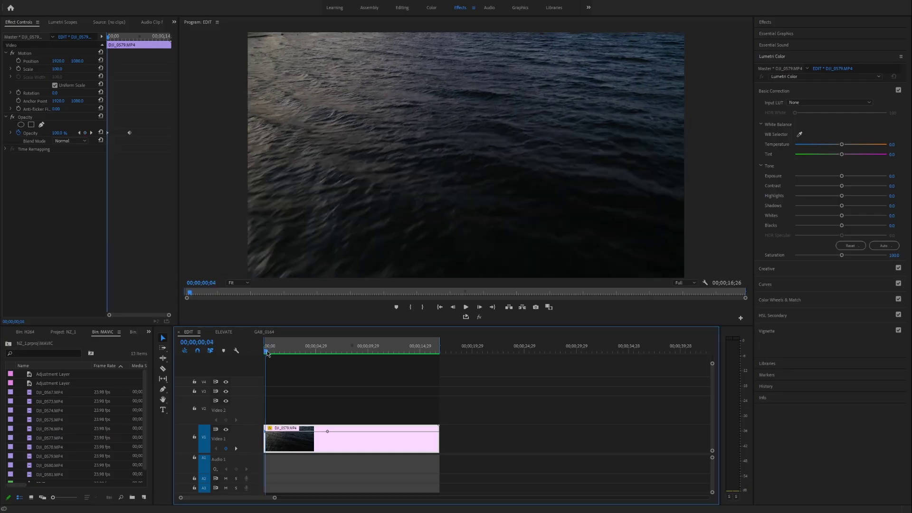
Play the DJI_0579.MP4 drone clip to review the lake and mountains, stopping near 00;00;11;14.
{"action": "key", "text": "space"}
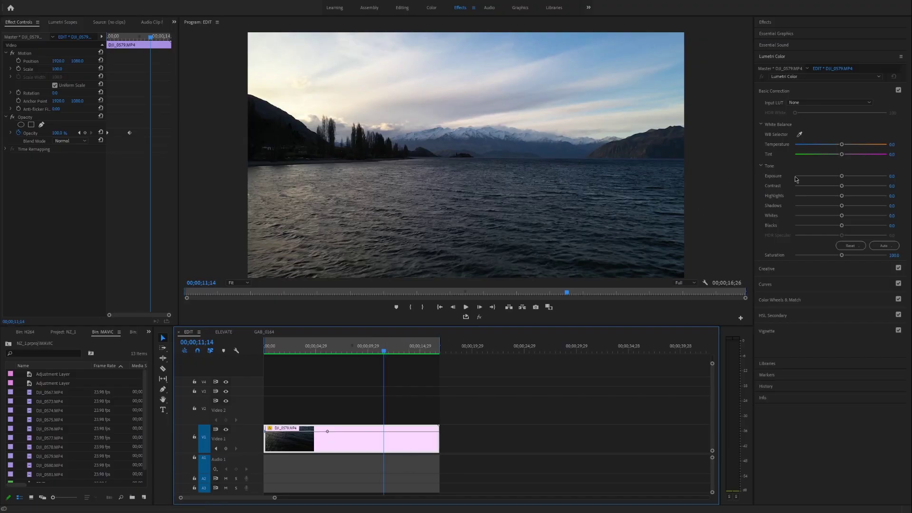
Give DJI_0579.MP4 the CITRUS BLUE Creative look at intensity 30 and drop an Adjustment Layer onto V2.
{"action": "left_click", "coordinate": [767, 268]}
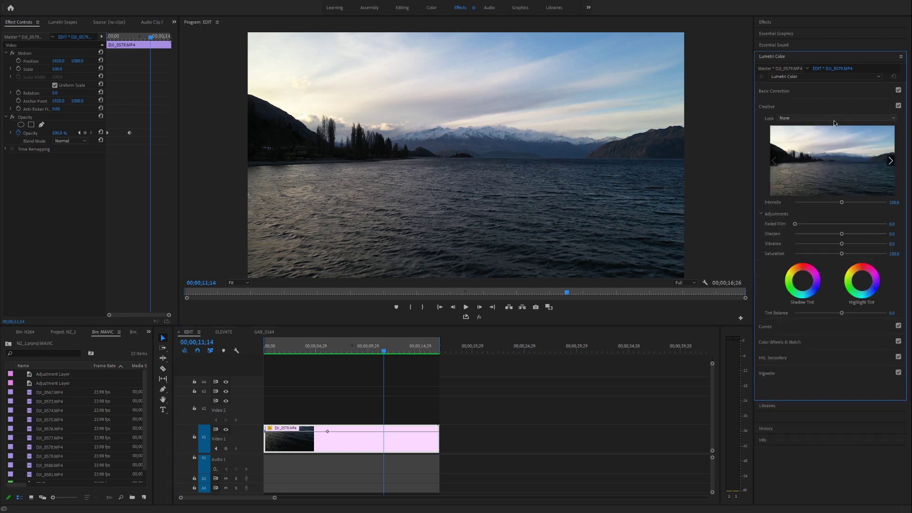
{"action": "left_click", "coordinate": [828, 145]}
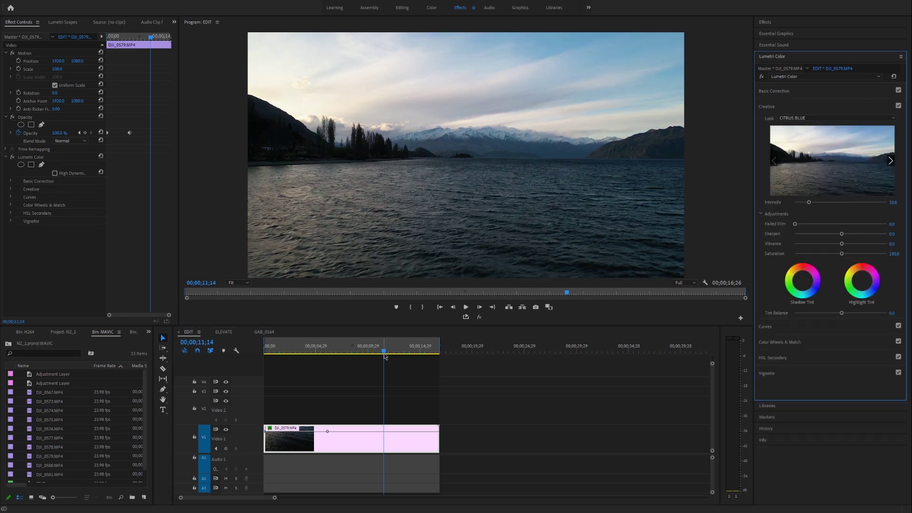
{"action": "mouse_move", "coordinate": [384, 355]}
{"action": "left_mouse_down"}
{"action": "mouse_move", "coordinate": [363, 352]}
{"action": "mouse_move", "coordinate": [374, 353]}
{"action": "left_mouse_up"}
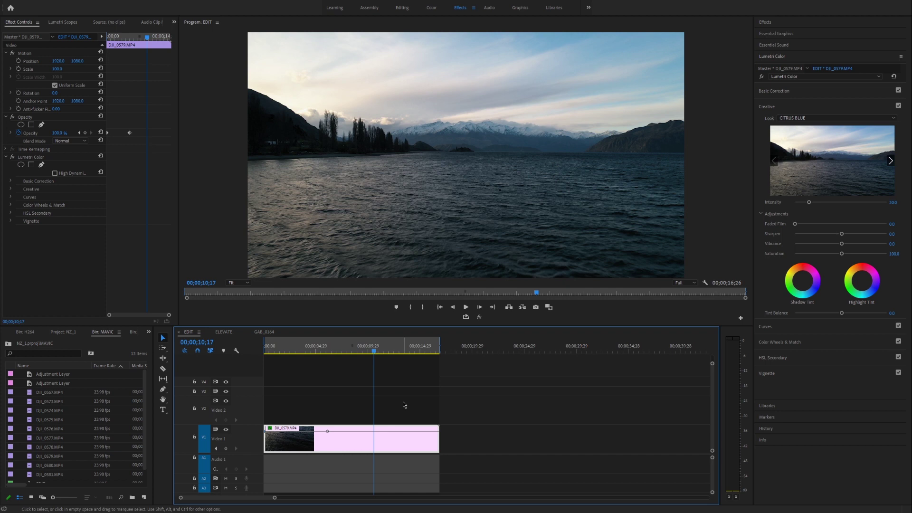
{"action": "left_click_drag", "start_coordinate": [44, 376], "coordinate": [439, 411]}
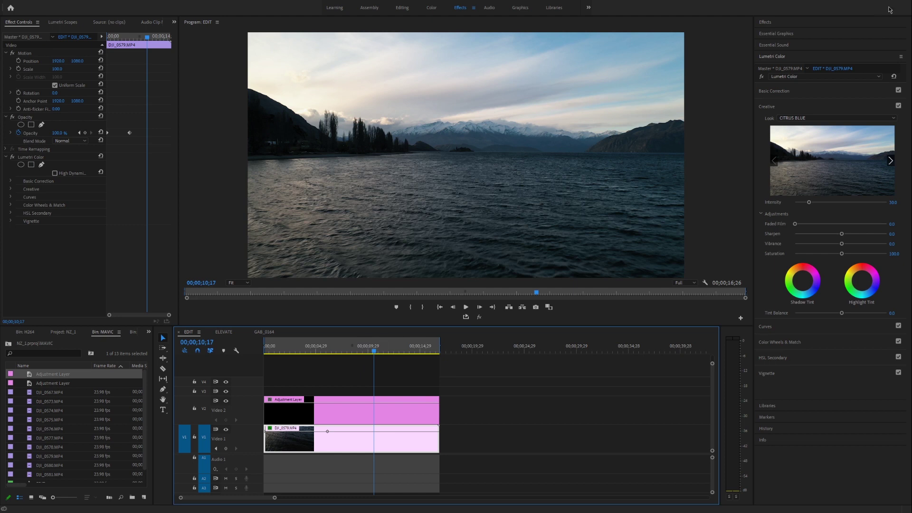
Search the Effects panel for 'lumetri' and apply Lumetri Color to the Adjustment Layer.
{"action": "left_click", "coordinate": [805, 22]}
{"action": "left_click", "coordinate": [800, 32]}
{"action": "type", "text": "lumetri"}
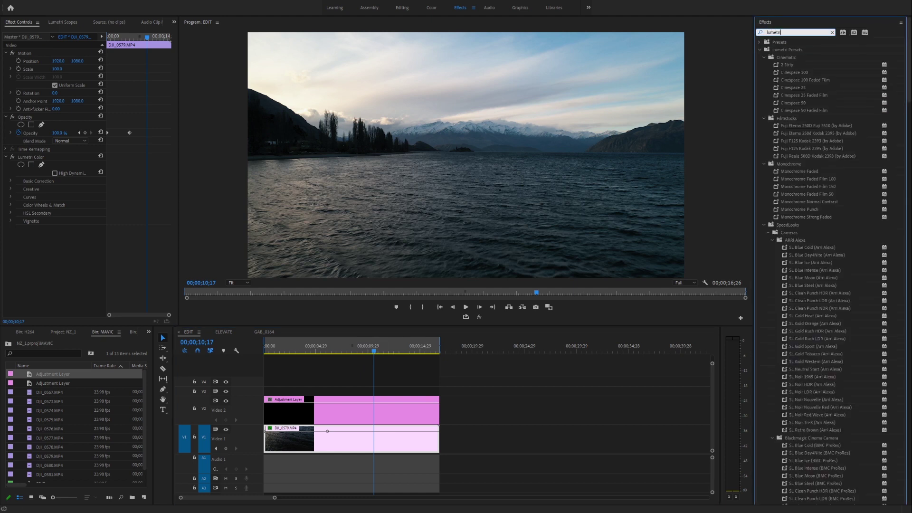
{"action": "left_click", "coordinate": [760, 49]}
{"action": "left_click_drag", "start_coordinate": [788, 90], "coordinate": [363, 416]}
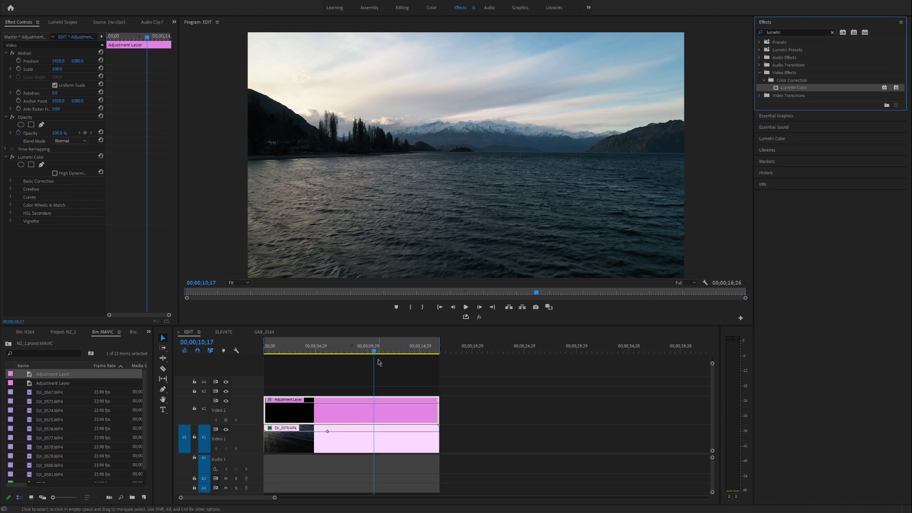
Add a freeform pen mask, Mask (1), to the adjustment layer's Lumetri Color effect.
{"action": "left_click", "coordinate": [34, 158]}
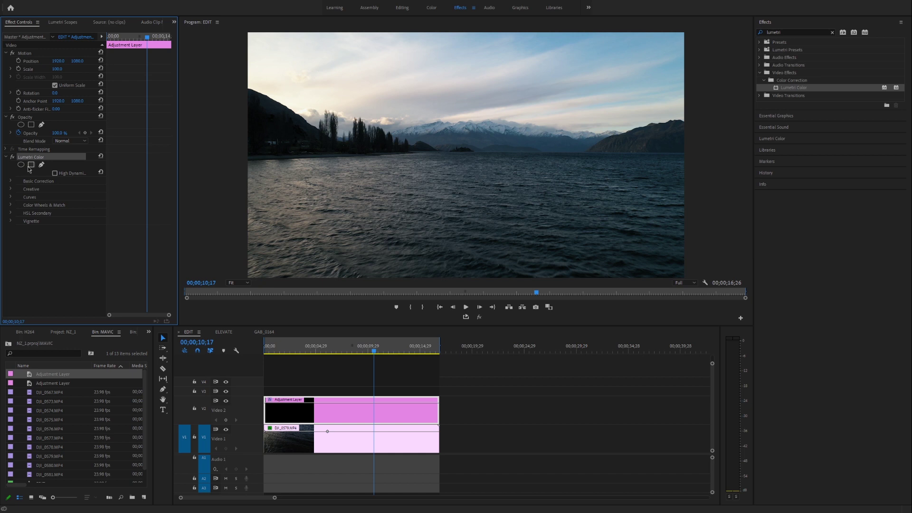
{"action": "left_click_drag", "start_coordinate": [374, 352], "coordinate": [437, 344]}
{"action": "left_click", "coordinate": [20, 165]}
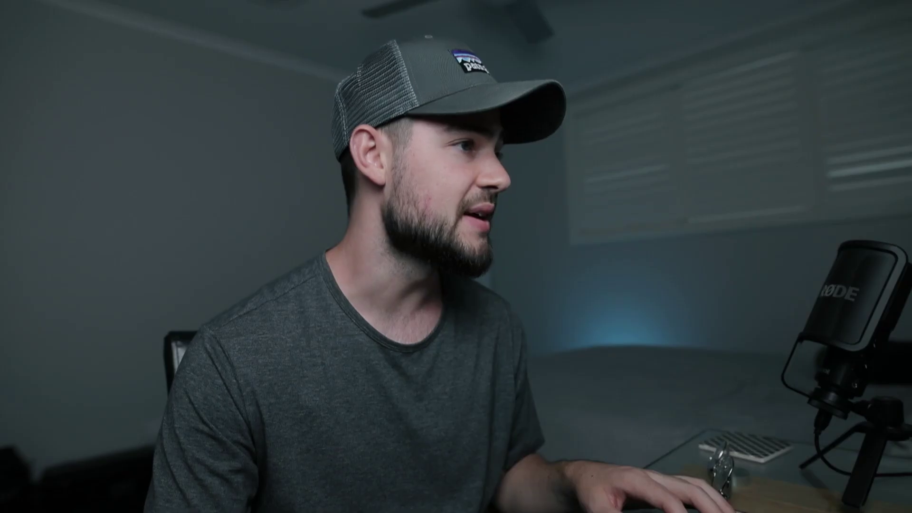
Start the sky mask at the top-left corner and trace it down the left hillside and tree line.
{"action": "left_click", "coordinate": [245, 34]}
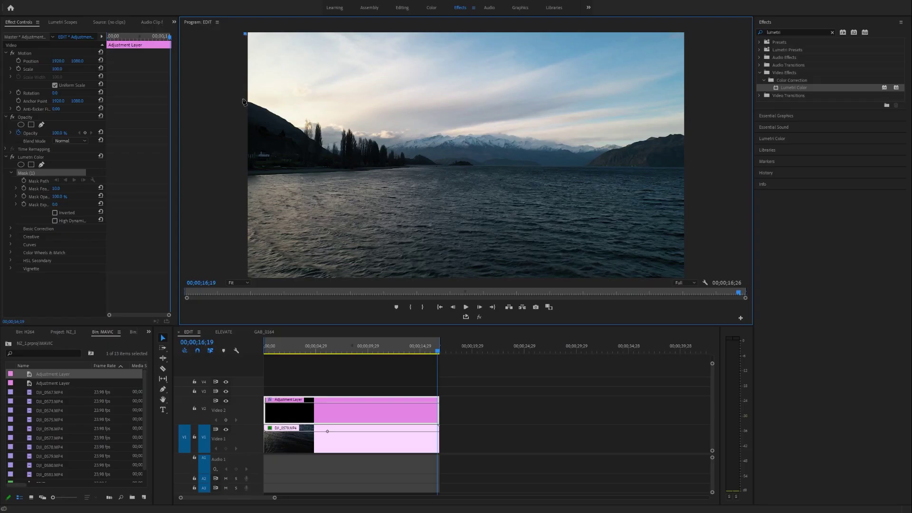
{"action": "left_click", "coordinate": [244, 99]}
{"action": "left_click", "coordinate": [267, 106]}
{"action": "left_click", "coordinate": [284, 116]}
{"action": "left_click", "coordinate": [325, 143]}
{"action": "left_click", "coordinate": [341, 123]}
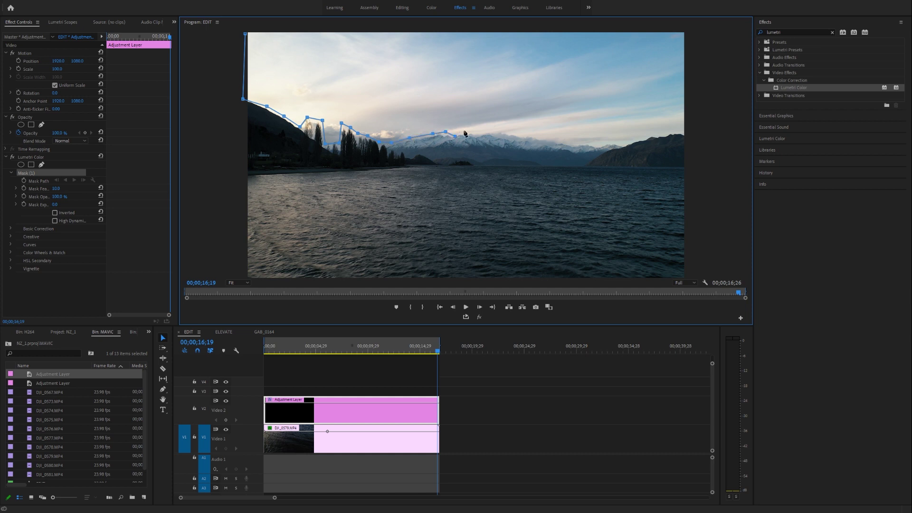
Trace the mask along the mountain ridge to the top-right corner and close it at the start point.
{"action": "left_click", "coordinate": [516, 135]}
{"action": "left_click", "coordinate": [533, 137]}
{"action": "left_click", "coordinate": [556, 141]}
{"action": "left_click", "coordinate": [594, 144]}
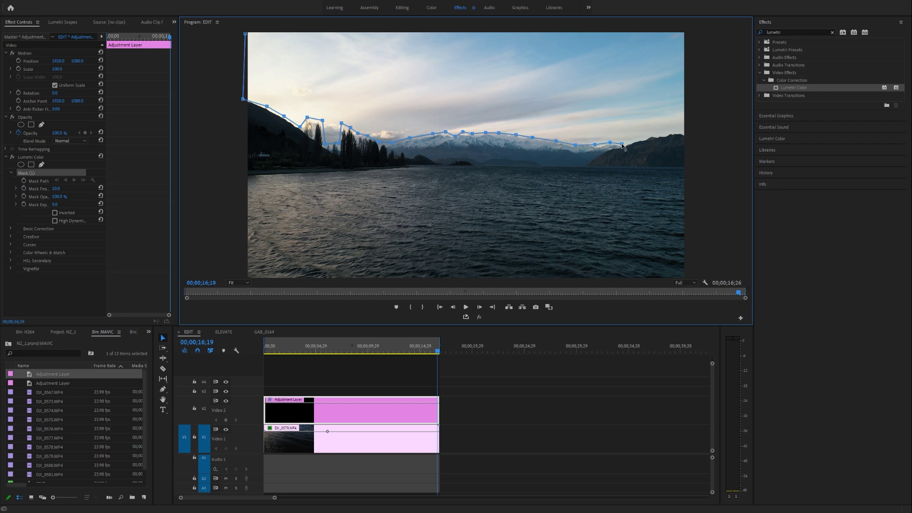
{"action": "left_click", "coordinate": [646, 137]}
{"action": "left_click", "coordinate": [670, 132]}
{"action": "left_click", "coordinate": [685, 131]}
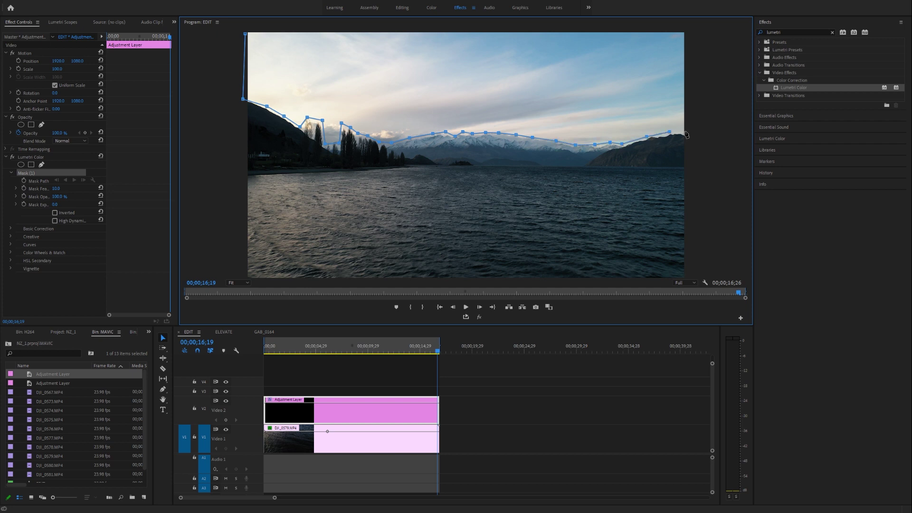
{"action": "left_click", "coordinate": [684, 33]}
{"action": "left_click", "coordinate": [245, 34]}
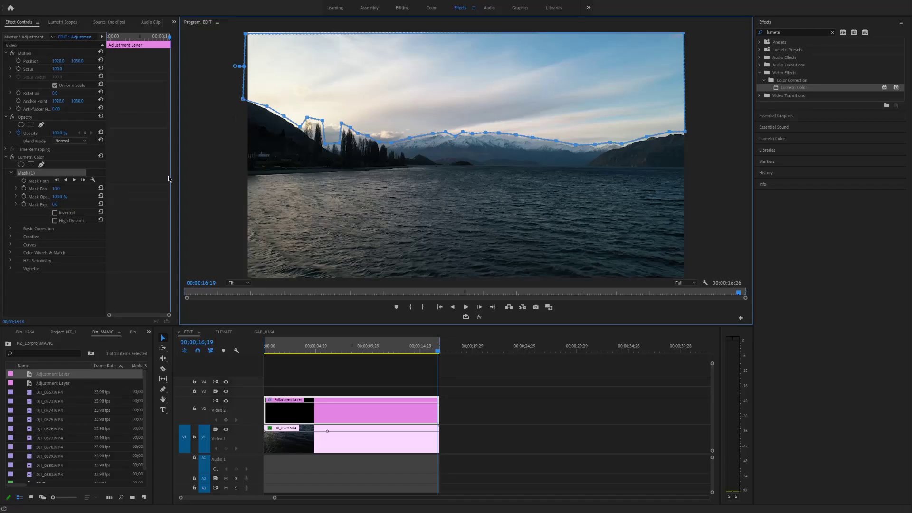
{"action": "left_click", "coordinate": [787, 138]}
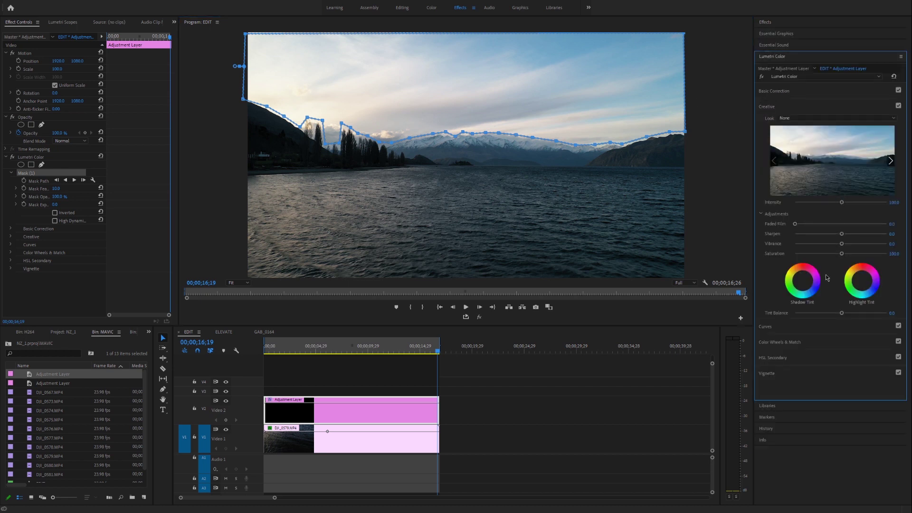
Bend the RGB curve into an S-shape with two points, darkening then brightening the sky.
{"action": "left_click", "coordinate": [787, 328]}
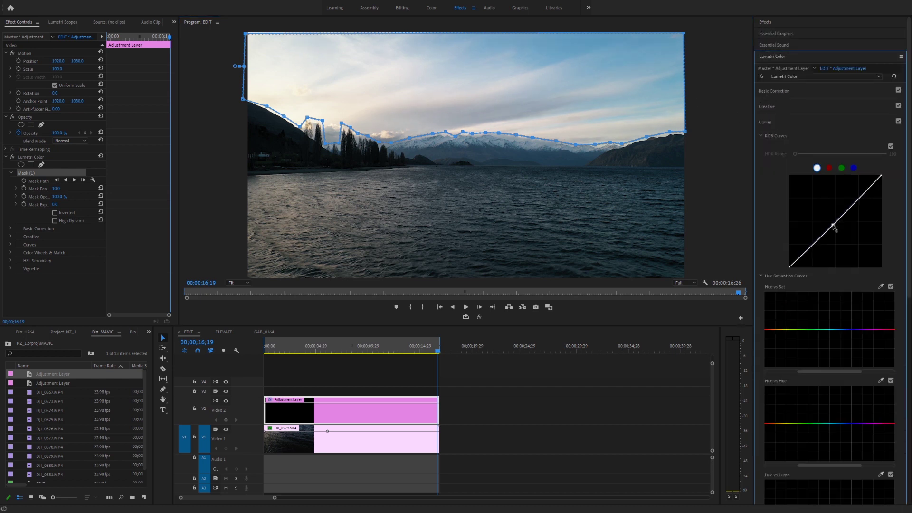
{"action": "left_click_drag", "start_coordinate": [833, 227], "coordinate": [847, 241]}
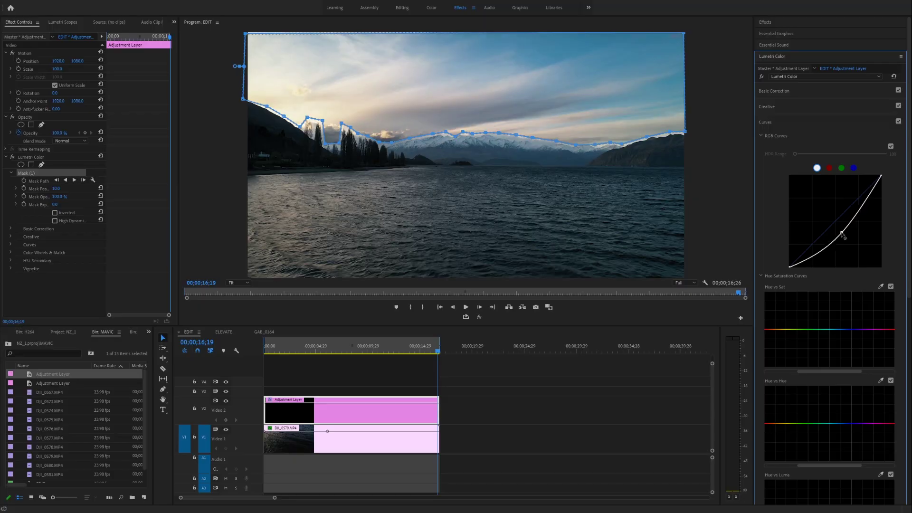
{"action": "left_click_drag", "start_coordinate": [840, 237], "coordinate": [860, 220]}
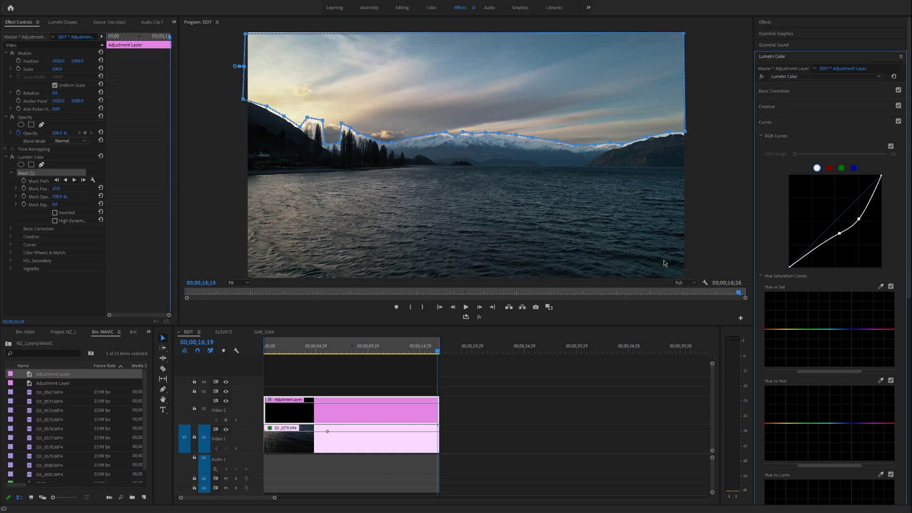
Raise Vibrance, adjust Temperature, Contrast and Shadows, and add two Hue vs Sat curve points.
{"action": "left_click", "coordinate": [808, 106]}
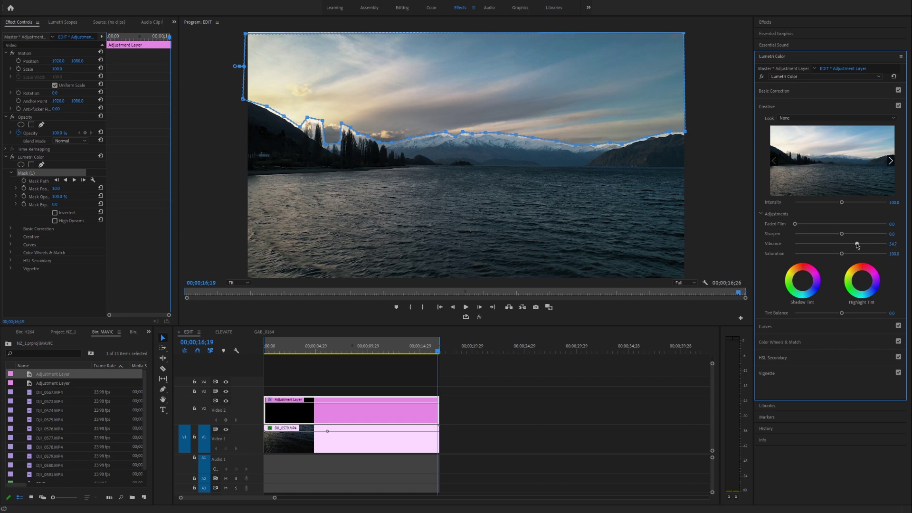
{"action": "left_click", "coordinate": [818, 93]}
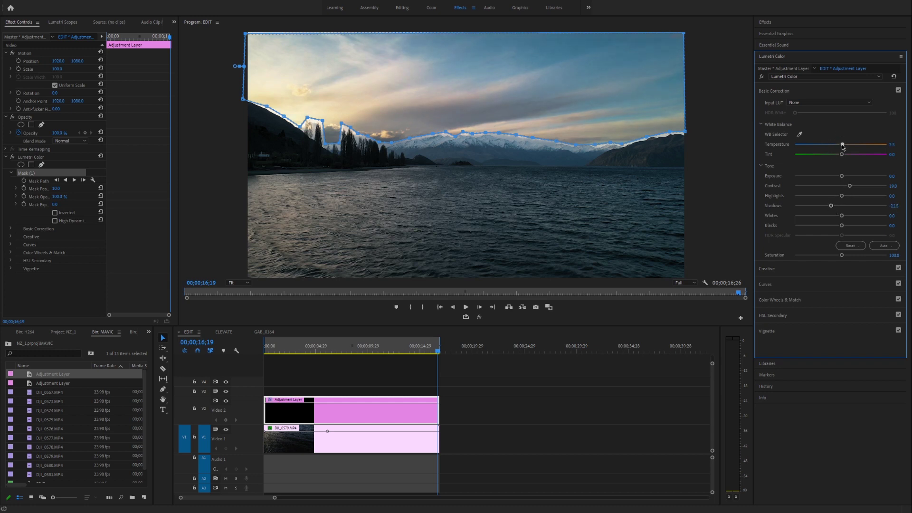
{"action": "left_click", "coordinate": [807, 284]}
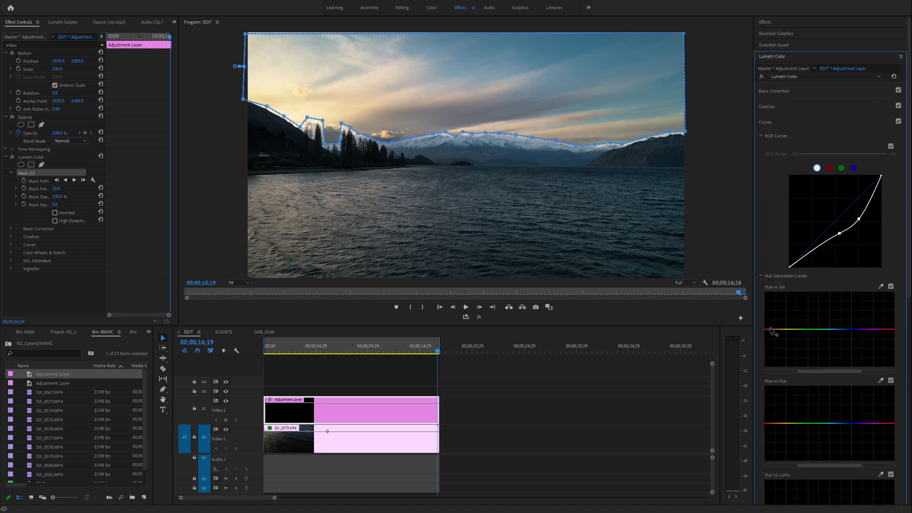
{"action": "left_click", "coordinate": [777, 329]}
{"action": "left_click", "coordinate": [785, 329]}
Raise orange saturation, lower blue saturation, and slightly shift oranges on the Hue vs Hue curve.
{"action": "left_click_drag", "start_coordinate": [777, 330], "coordinate": [777, 324]}
{"action": "left_click_drag", "start_coordinate": [844, 332], "coordinate": [843, 334]}
{"action": "left_click_drag", "start_coordinate": [776, 424], "coordinate": [789, 427]}
Scrub back and play the clip to preview the graded sky.
{"action": "left_click_drag", "start_coordinate": [438, 350], "coordinate": [360, 355]}
{"action": "key", "text": "l"}
{"action": "key", "text": "l"}
{"action": "key", "text": "l"}
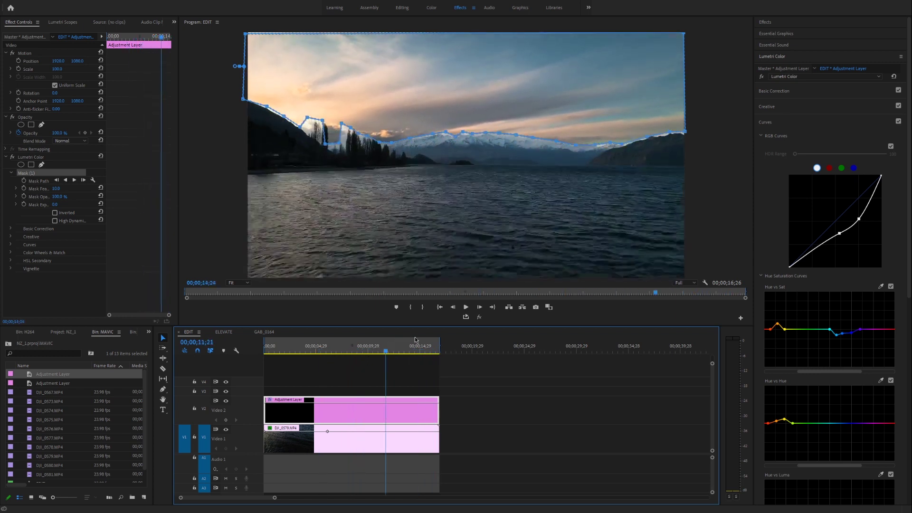
{"action": "left_click", "coordinate": [332, 352]}
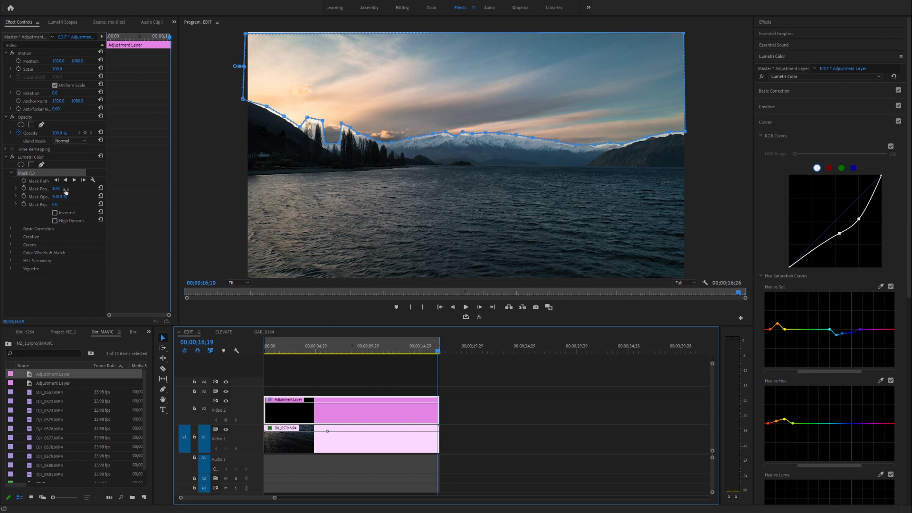
Widen the sky mask's feather to about 287, then ease it back to 279.
{"action": "left_click_drag", "start_coordinate": [56, 189], "coordinate": [159, 189]}
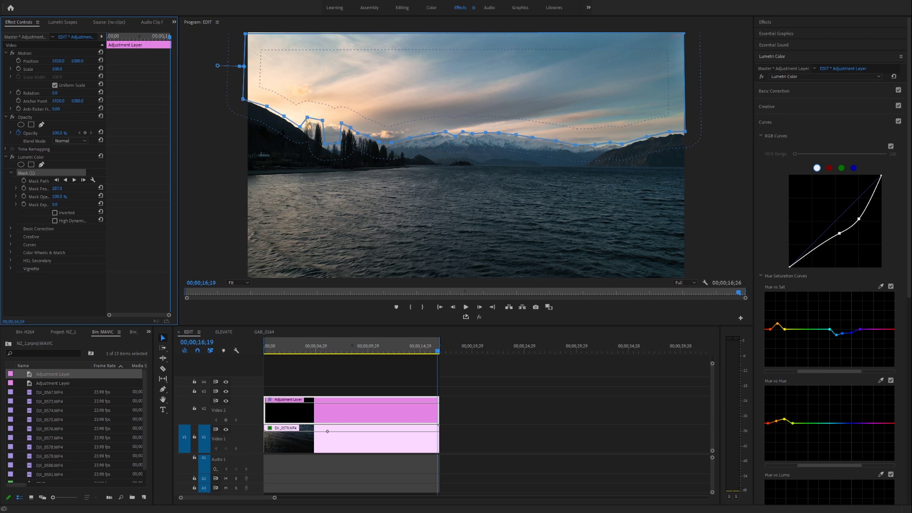
{"action": "left_click_drag", "start_coordinate": [57, 188], "coordinate": [53, 189]}
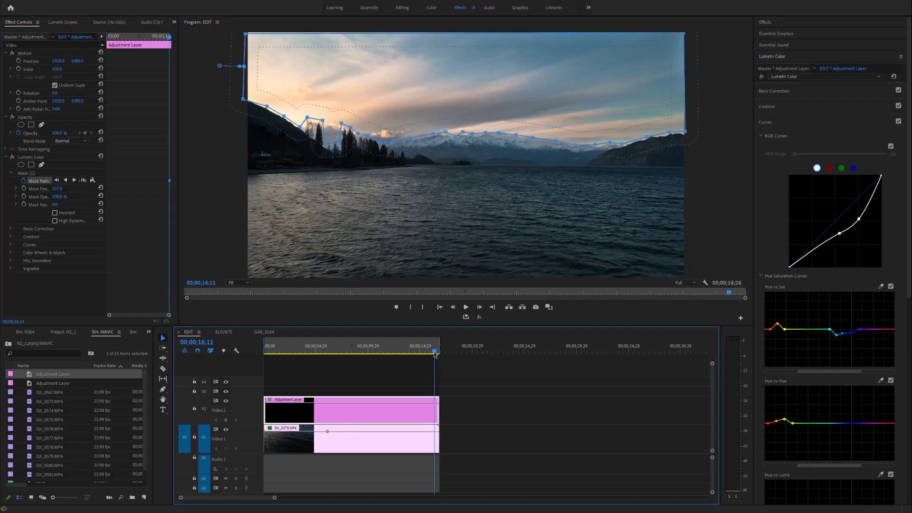
Scrub back to confirm the tracked sky mask keyframes still follow the ridgeline.
{"action": "left_click_drag", "start_coordinate": [435, 354], "coordinate": [393, 354]}
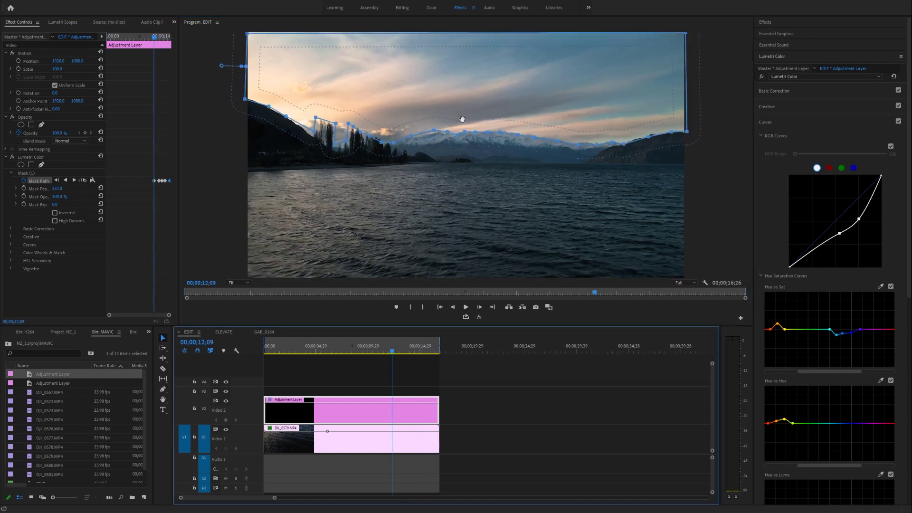